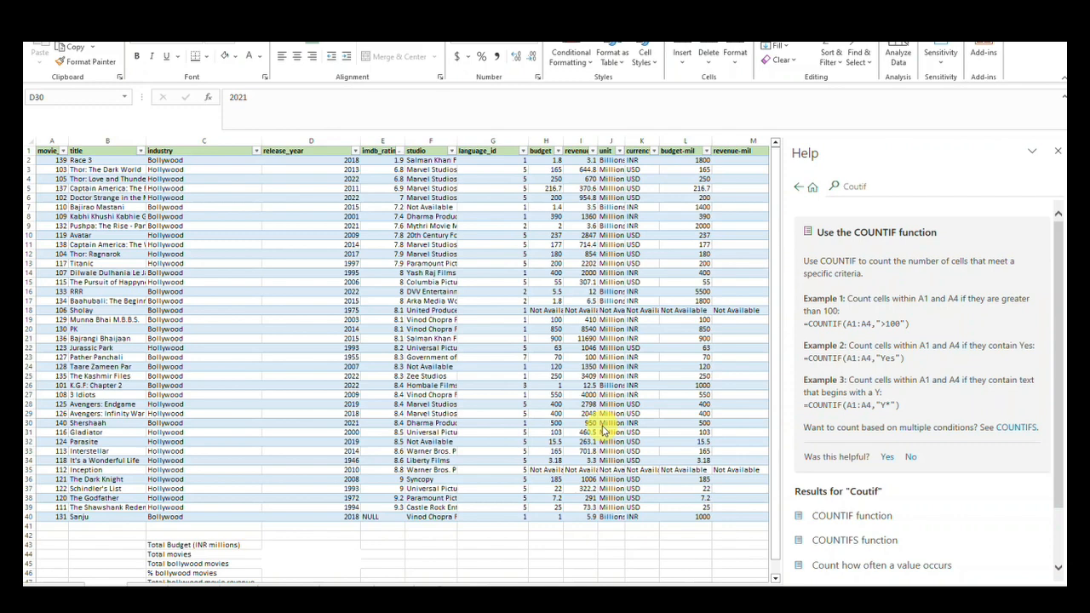
# Step: Count all movies in cell F44, beside Total movies, with the formula =COUNT(Movies[movie_id])
pyautogui.click(419, 544)
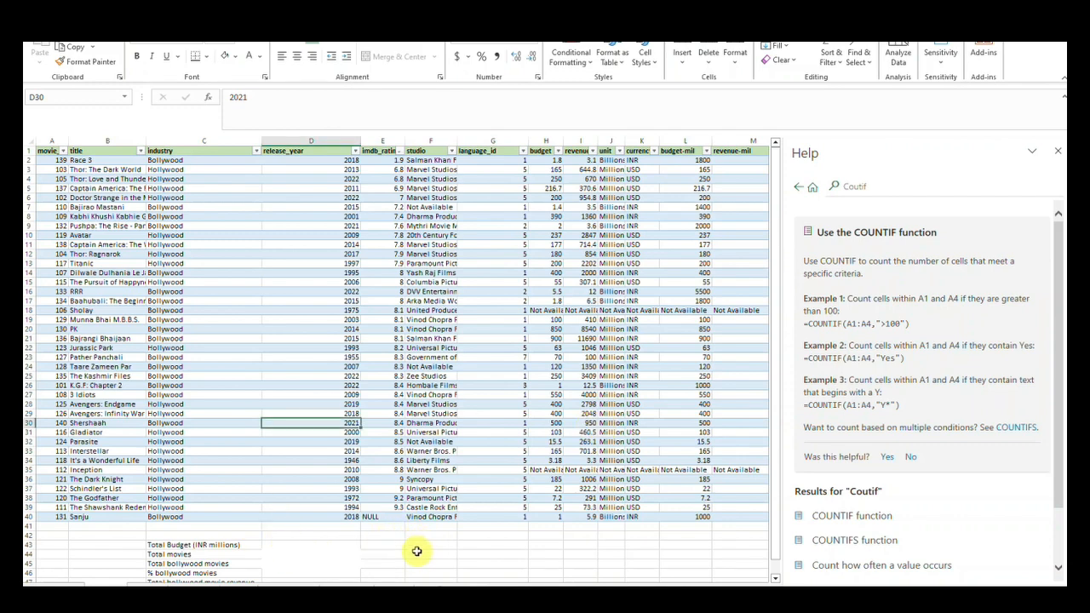
pyautogui.click(416, 553)
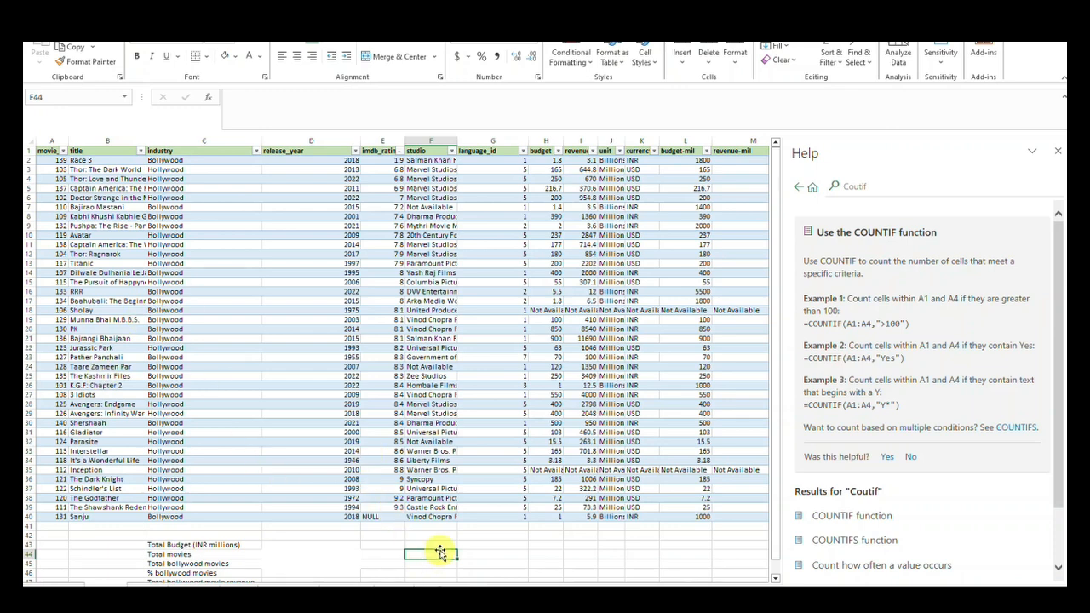
pyautogui.write('=C')
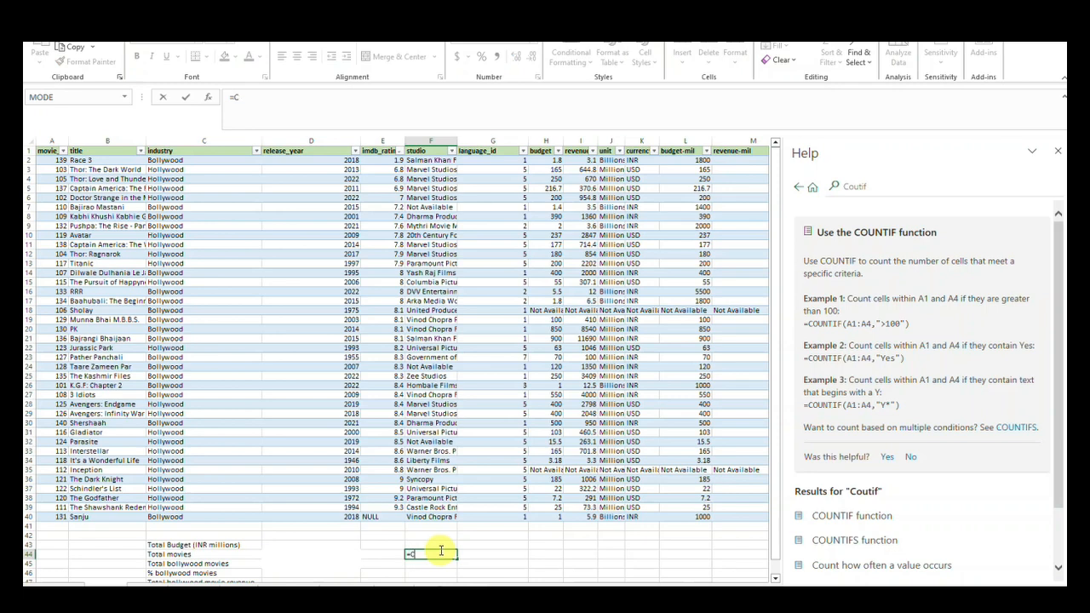
pyautogui.write('Ou')
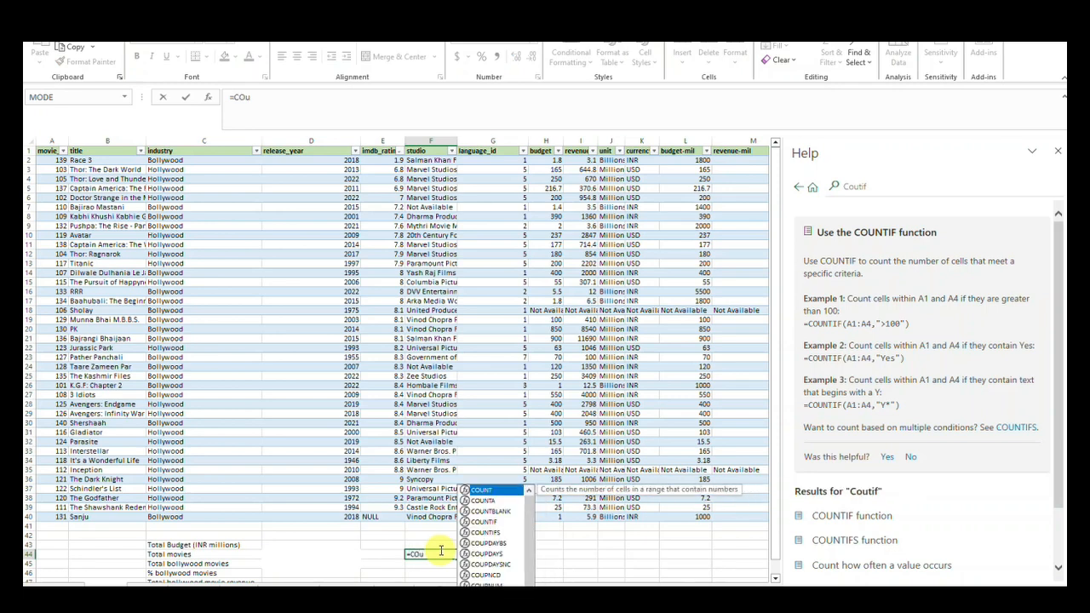
pyautogui.press('BackSpace')
pyautogui.write('U')
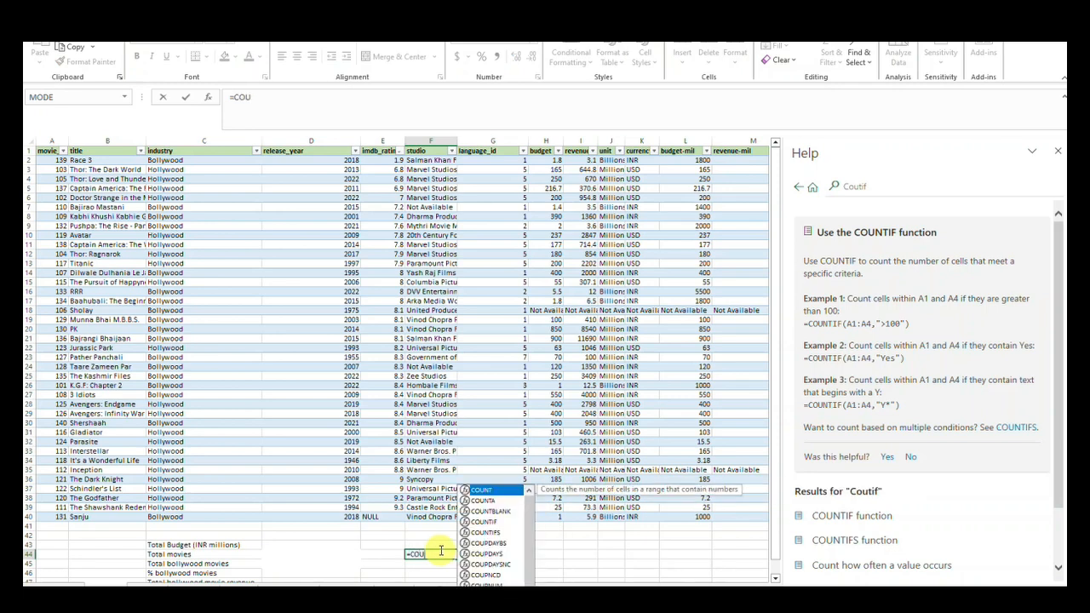
pyautogui.doubleClick(497, 491)
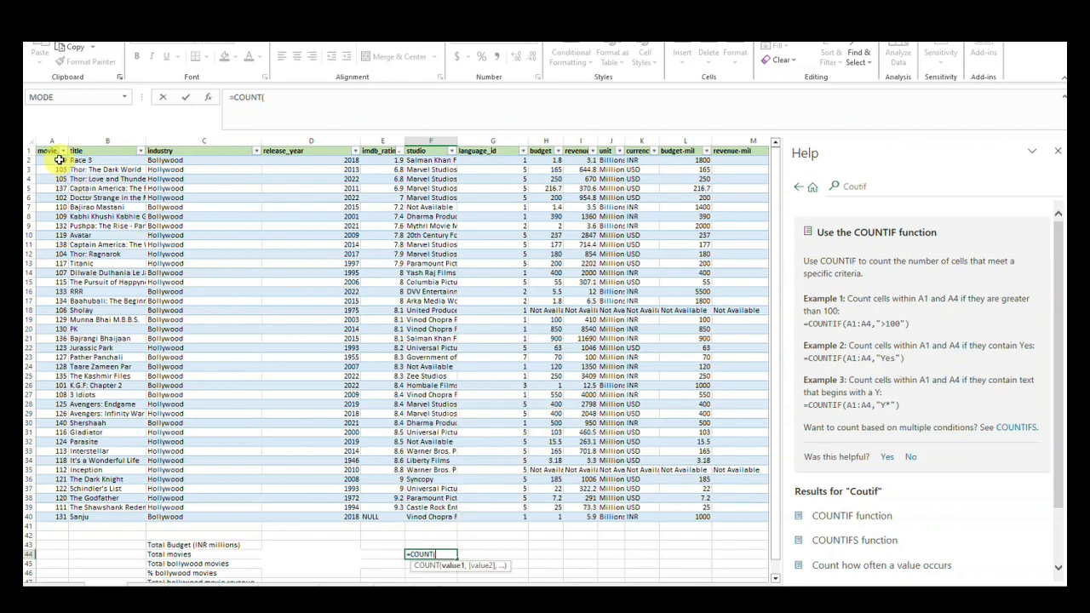
pyautogui.moveTo(53, 160); pyautogui.dragTo(46, 516)
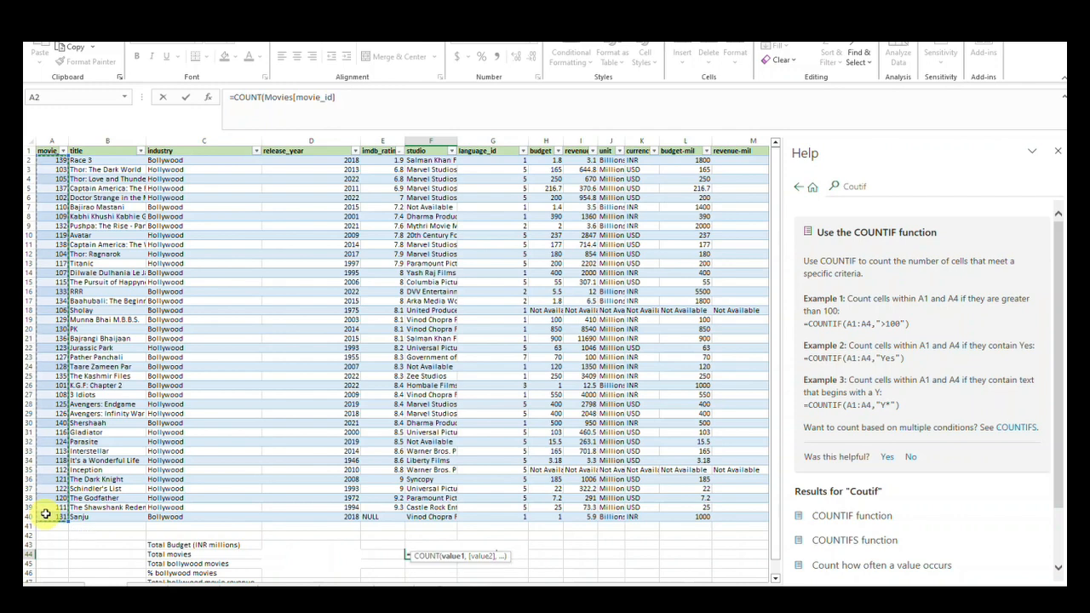
pyautogui.write(')')
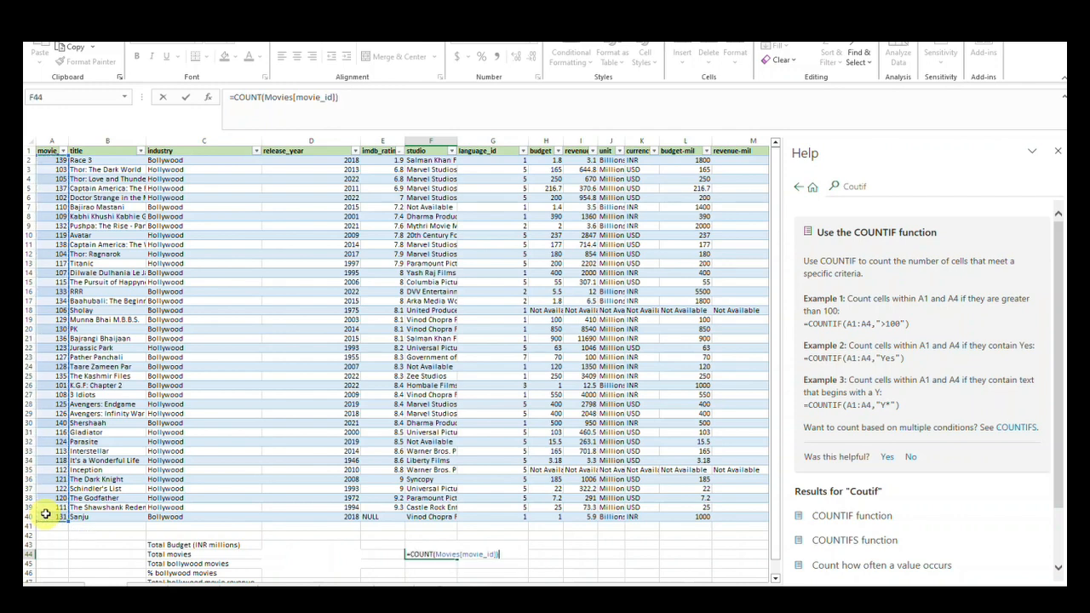
pyautogui.press('Return')
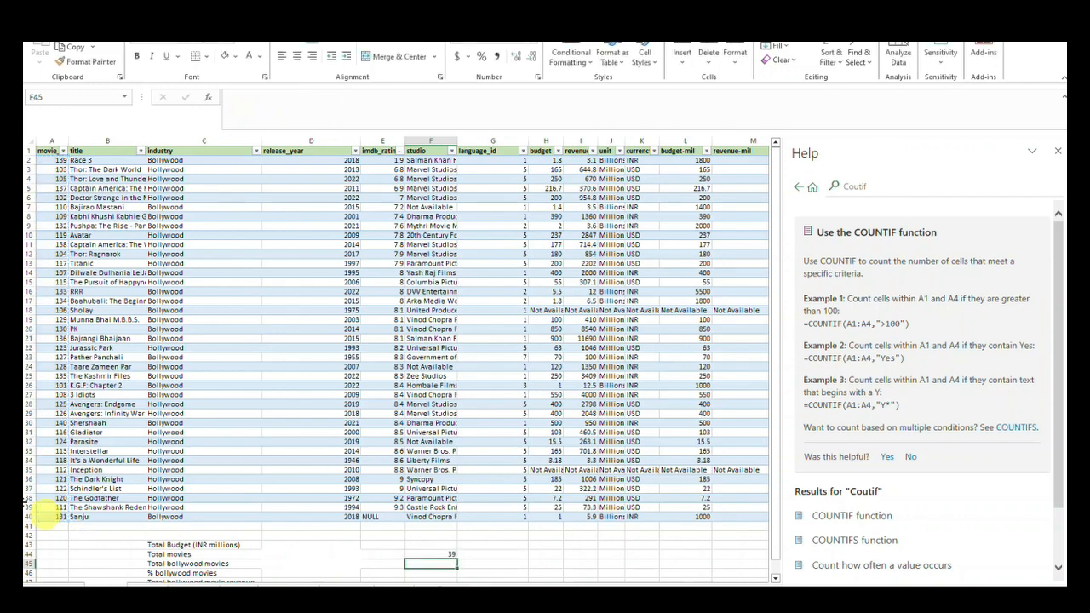
pyautogui.click(433, 554)
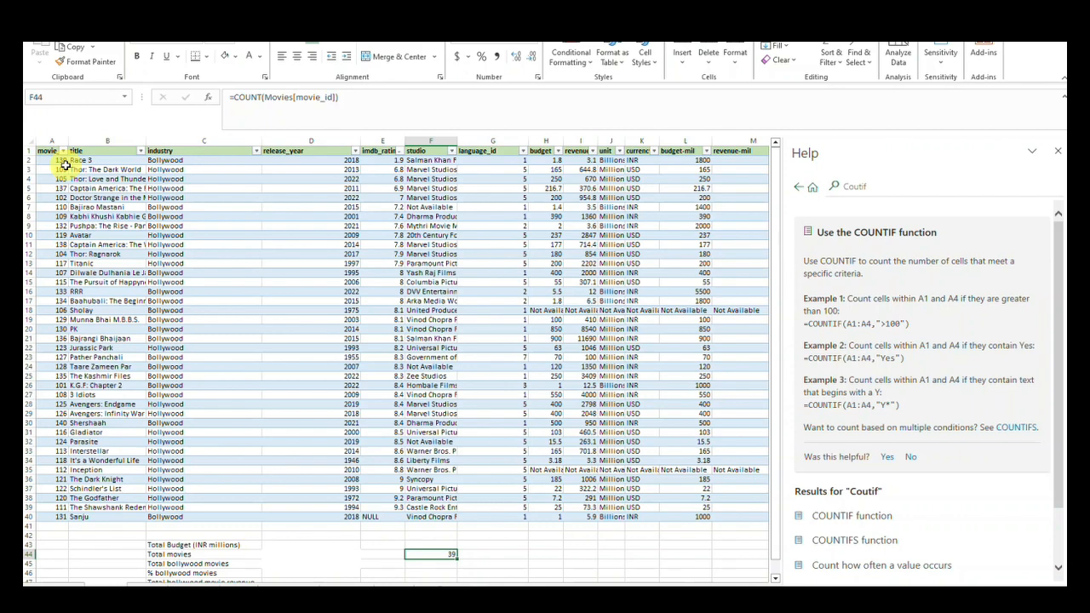
# Step: Start a COUNTIF formula in cell F45 with the table's industry column as its range
pyautogui.click(424, 572)
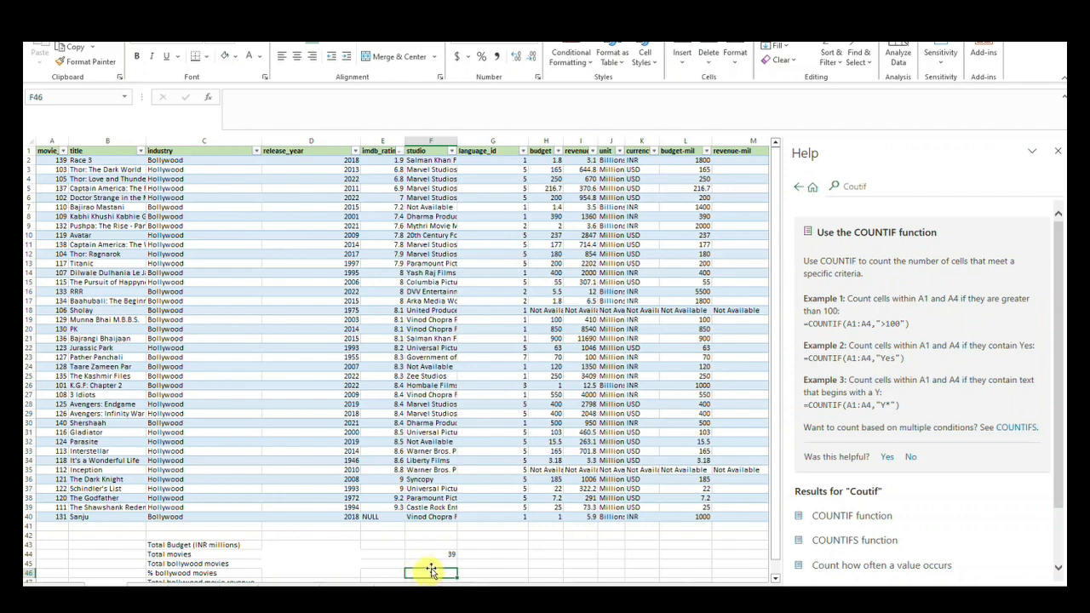
pyautogui.click(435, 563)
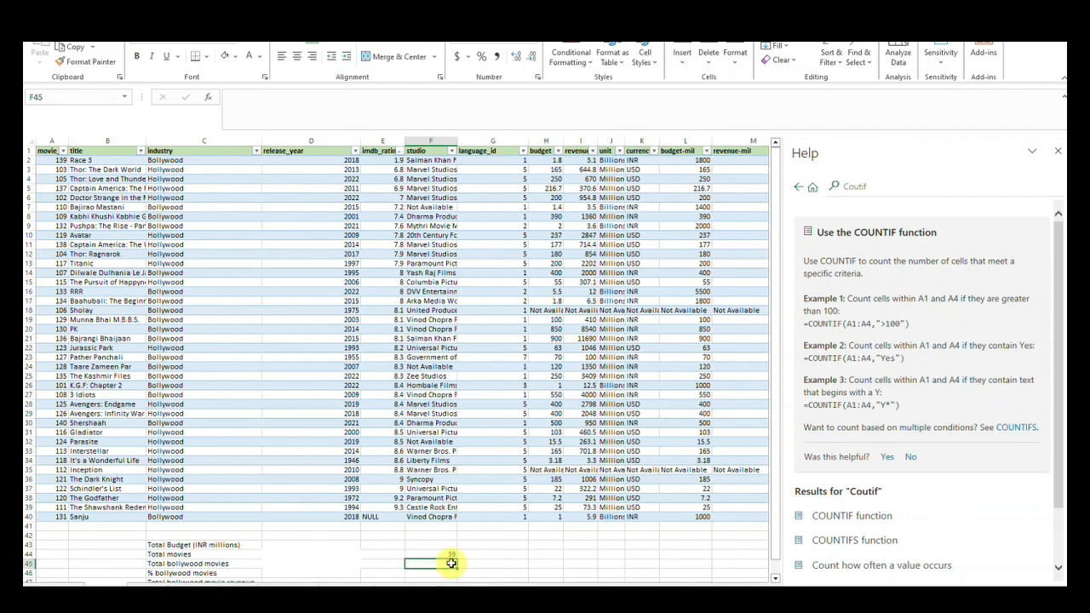
pyautogui.write('=')
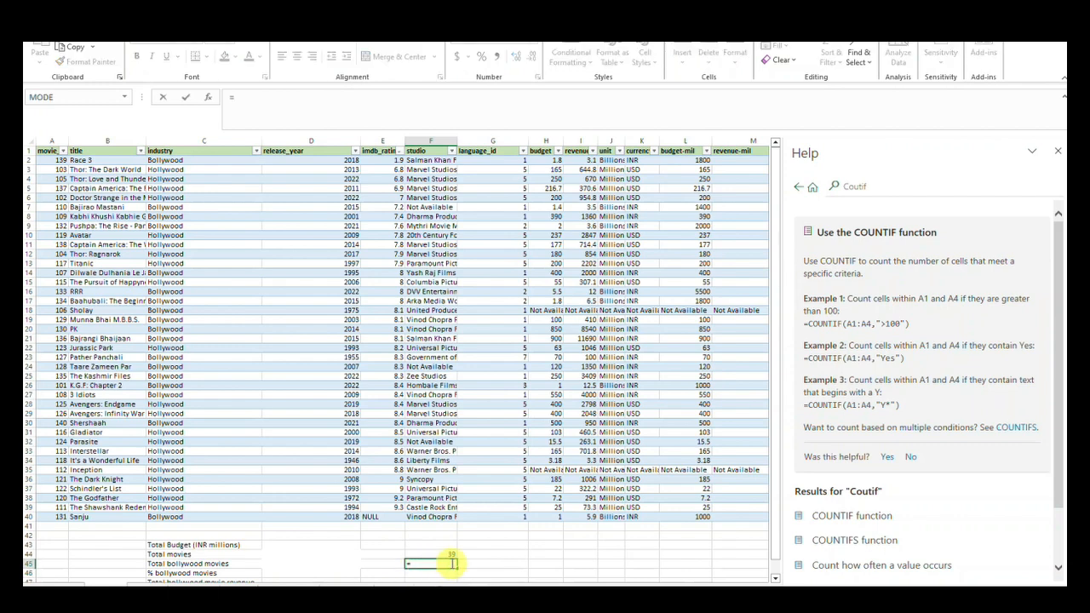
pyautogui.write('COUNT')
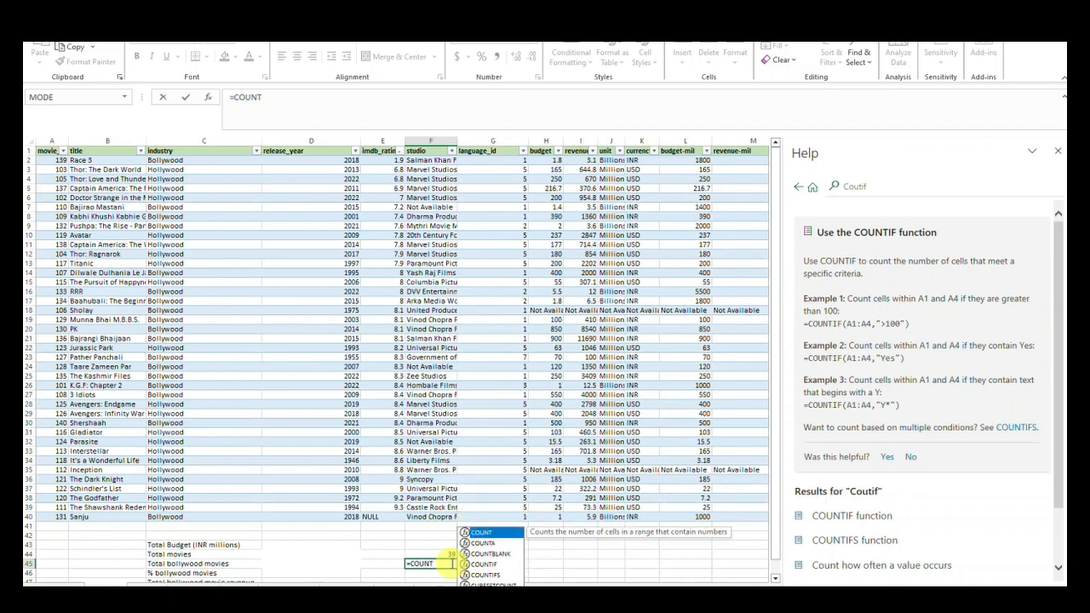
pyautogui.write('IF')
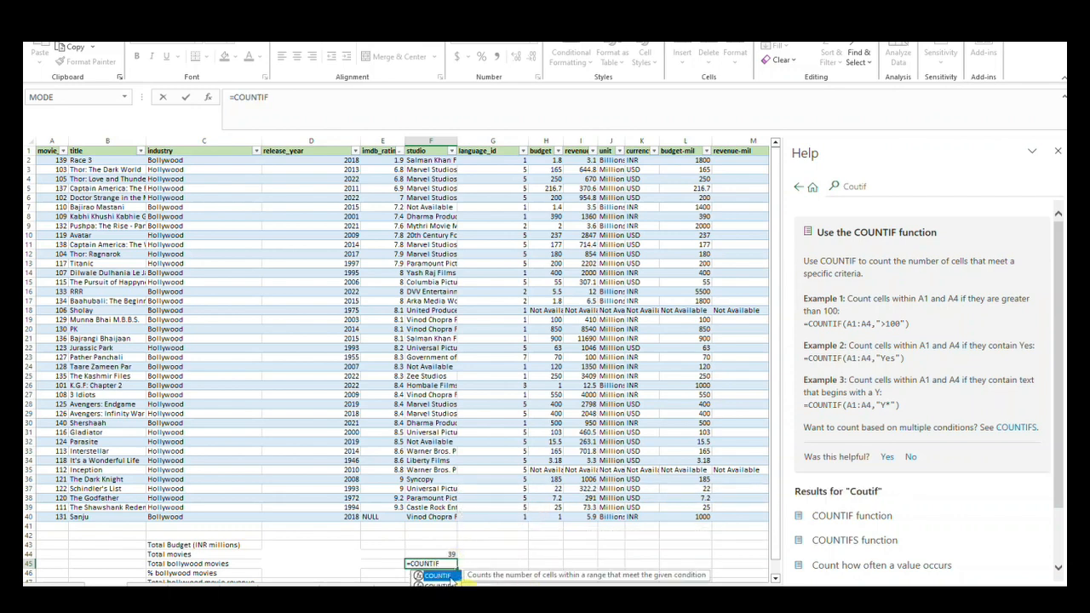
pyautogui.doubleClick(449, 577)
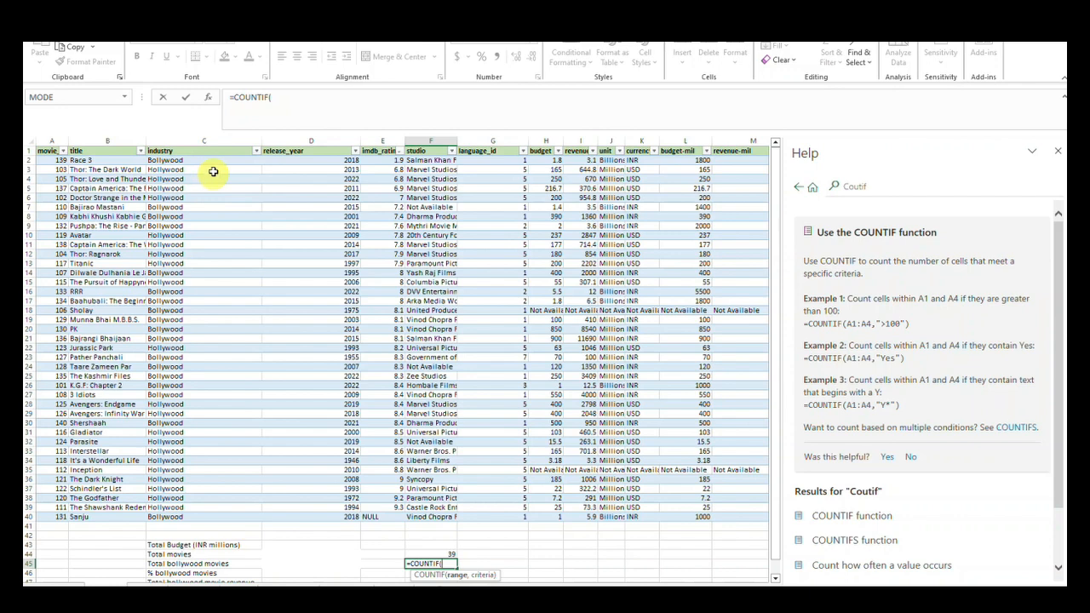
pyautogui.moveTo(212, 160); pyautogui.dragTo(195, 518)
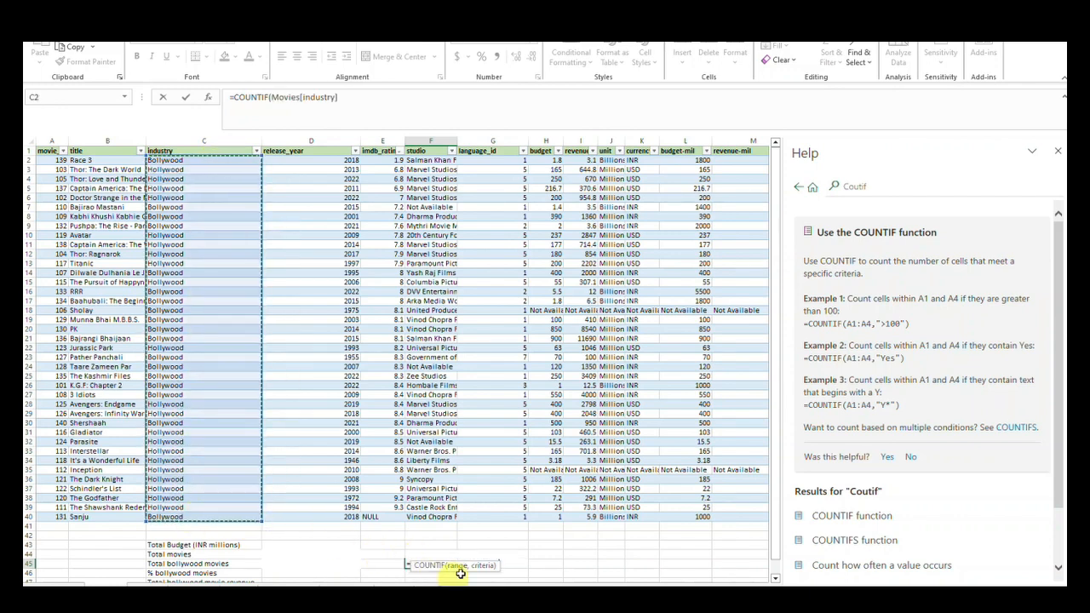
# Step: Complete the COUNTIF formula in F45 with the criterion "Hollywood"
pyautogui.write(',')
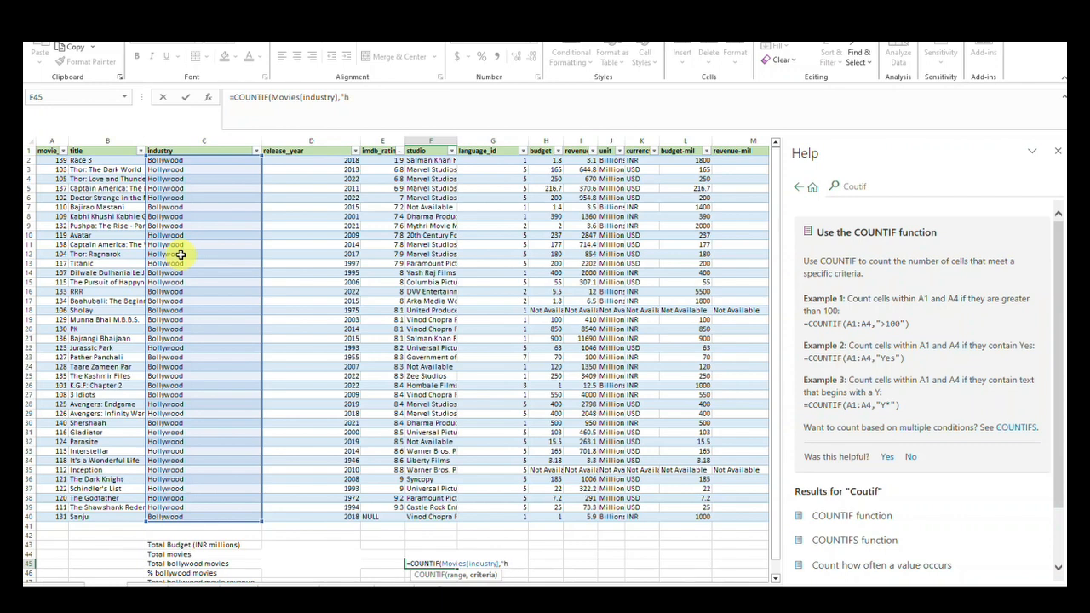
pyautogui.write('h')
pyautogui.press('BackSpace')
pyautogui.write('HO')
pyautogui.write('olly')
pyautogui.write('wood')
pyautogui.write('")')
pyautogui.press('Return')
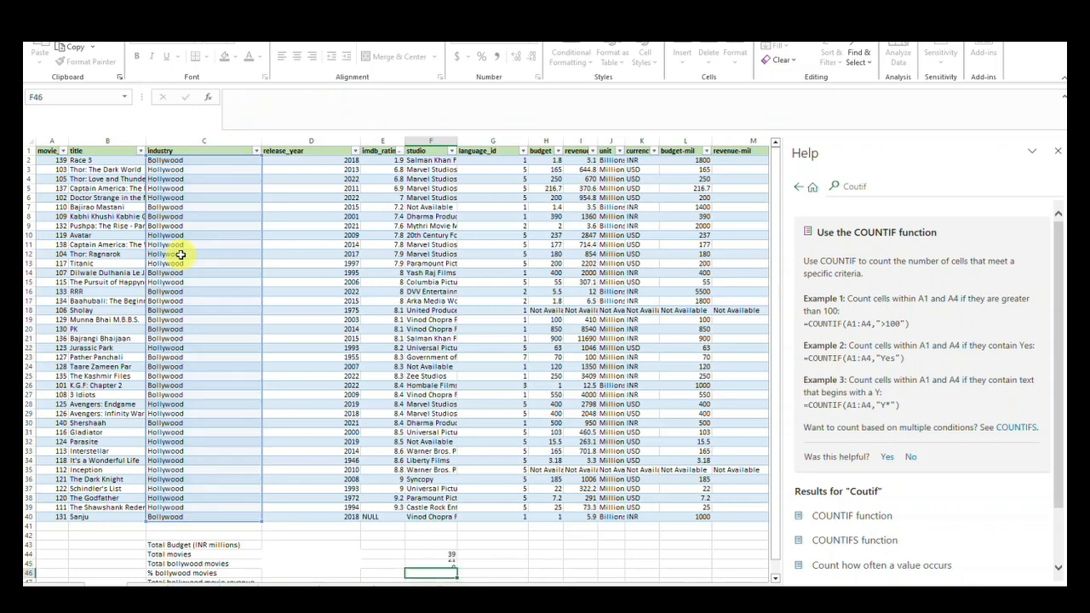
pyautogui.click(429, 564)
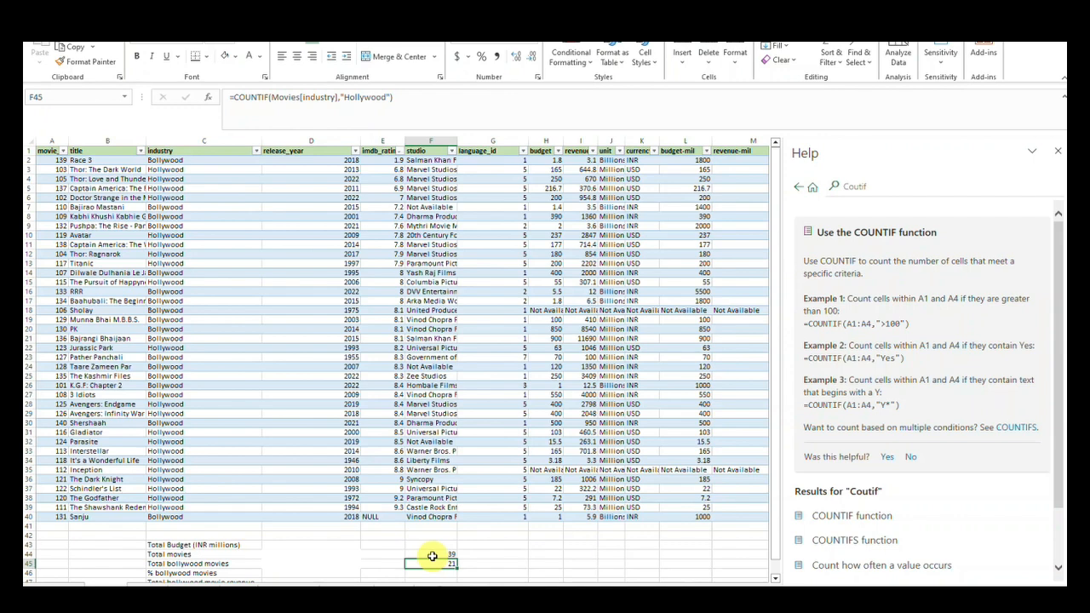
# Step: Open the COUNTIFS function help article and start a COUNTIFS formula in G45 matching "Hollywood" in the industry column
pyautogui.click(894, 539)
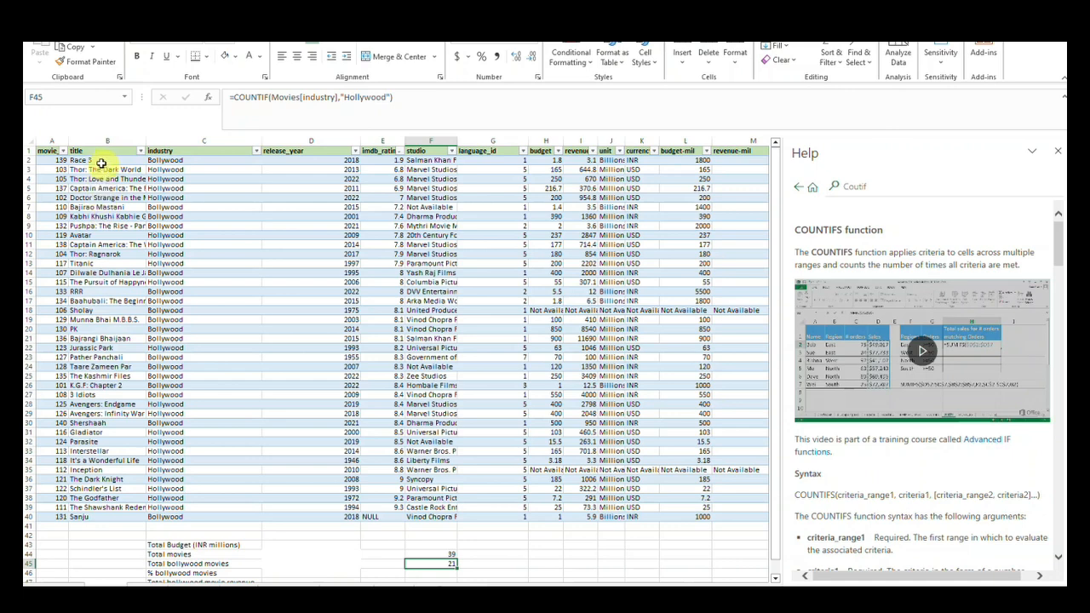
pyautogui.click(481, 560)
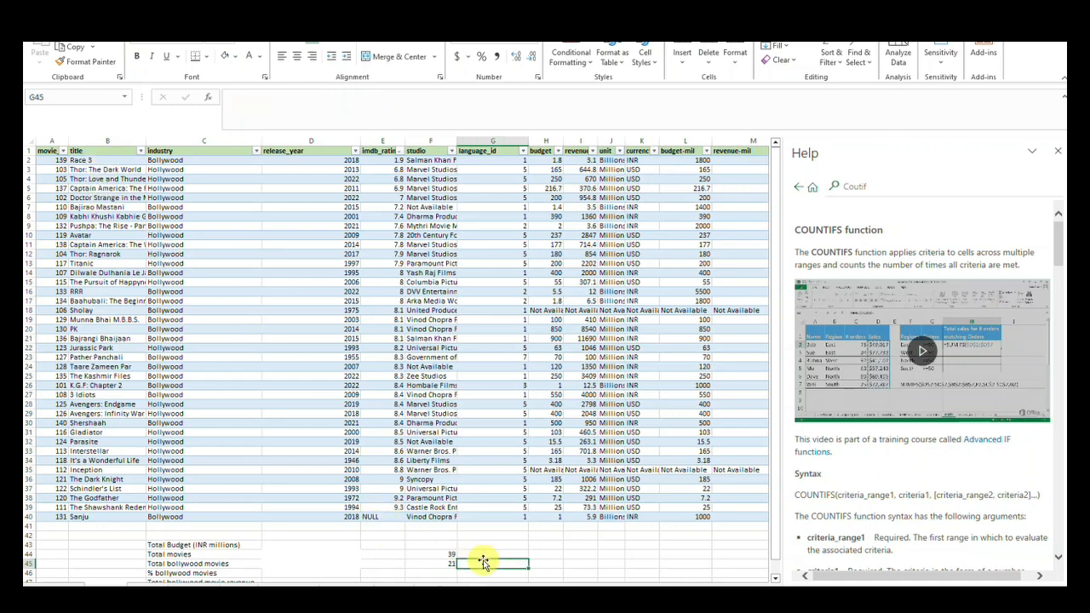
pyautogui.write('=count')
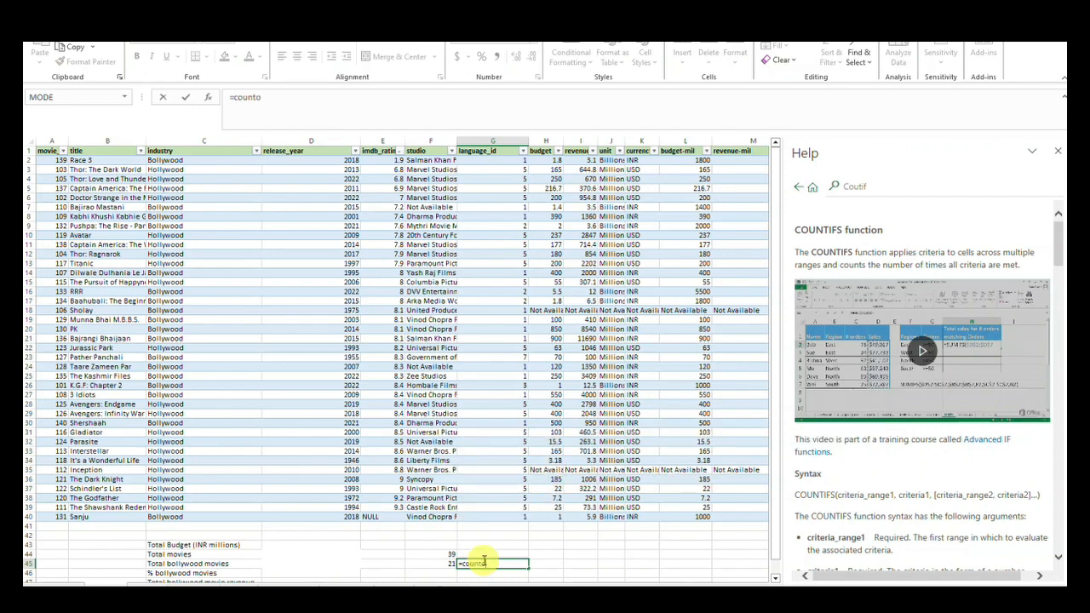
pyautogui.write('ifs')
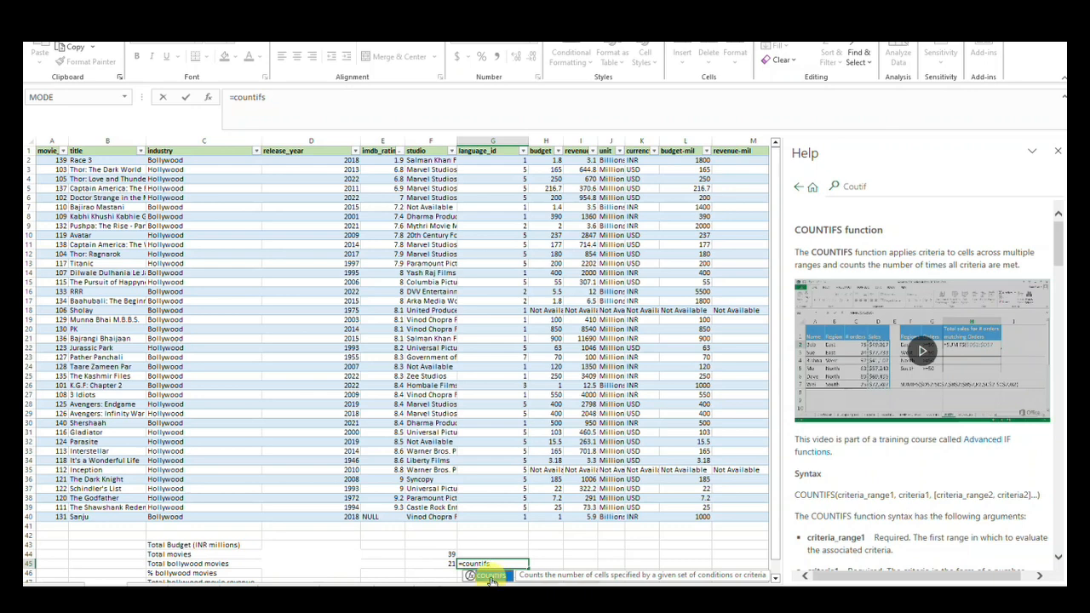
pyautogui.doubleClick(491, 576)
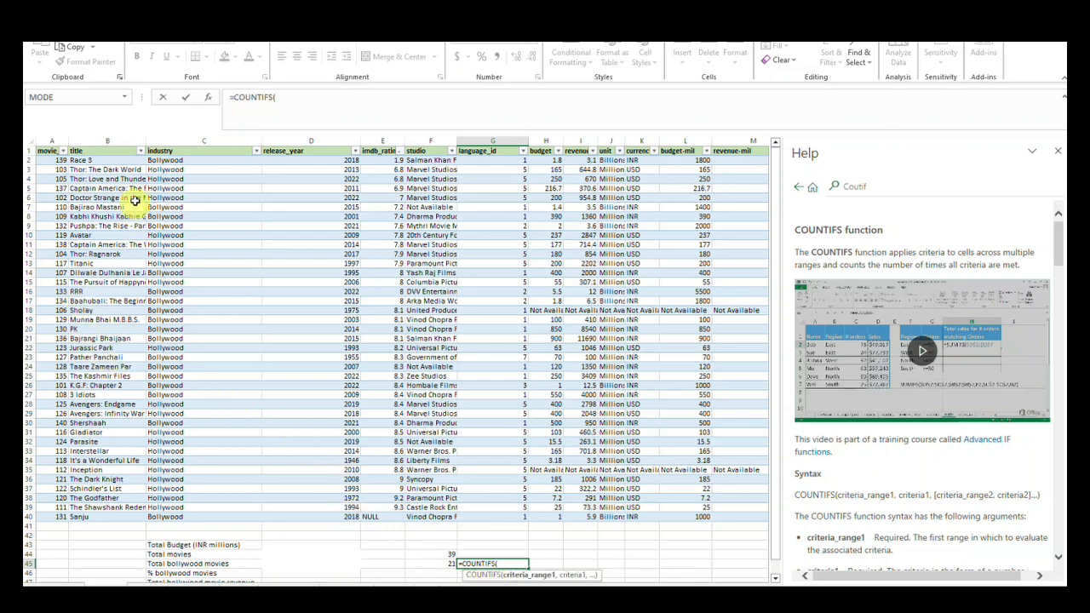
pyautogui.click(70, 159)
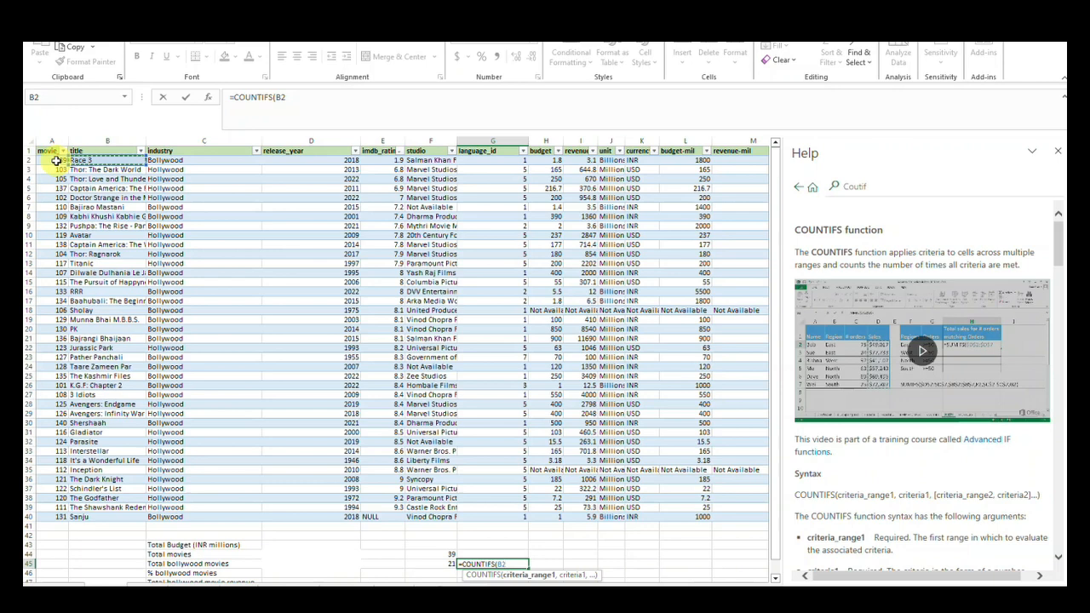
pyautogui.moveTo(248, 160); pyautogui.dragTo(265, 512)
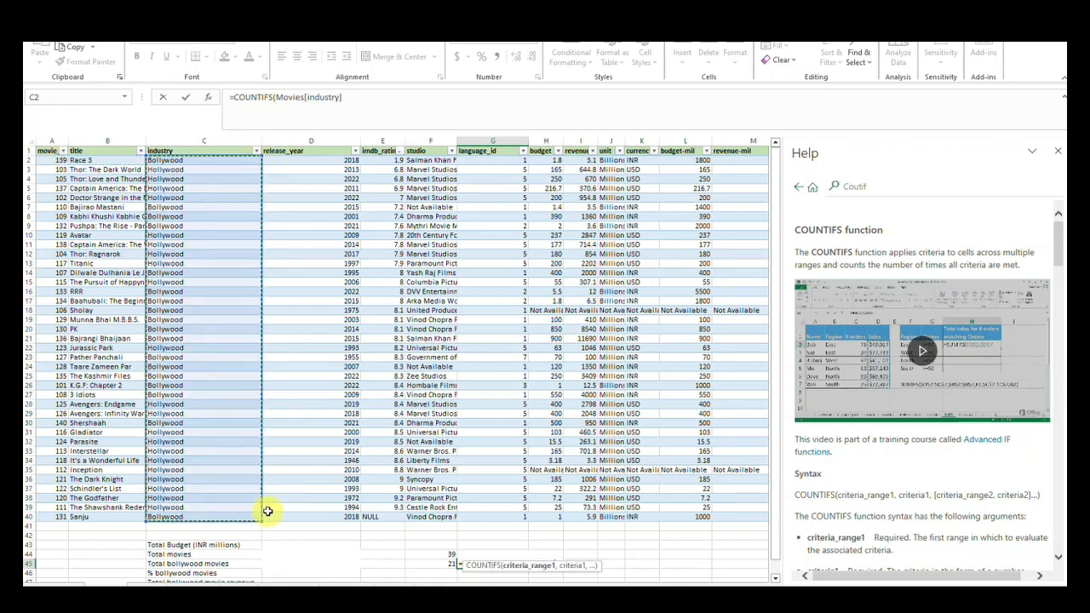
pyautogui.write(',')
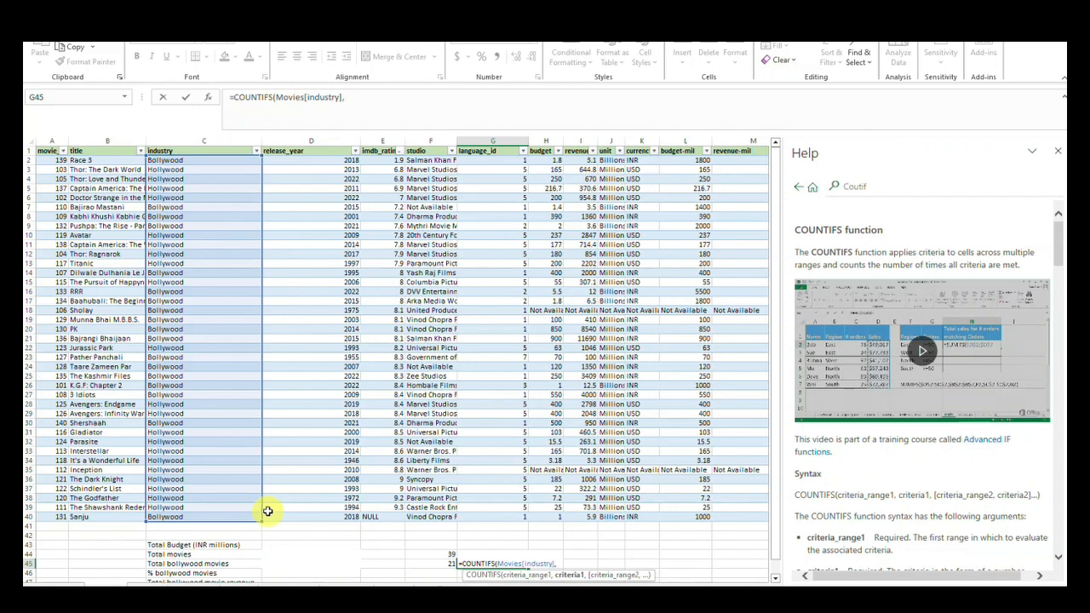
pyautogui.write('"')
pyautogui.write('Hollywood",')
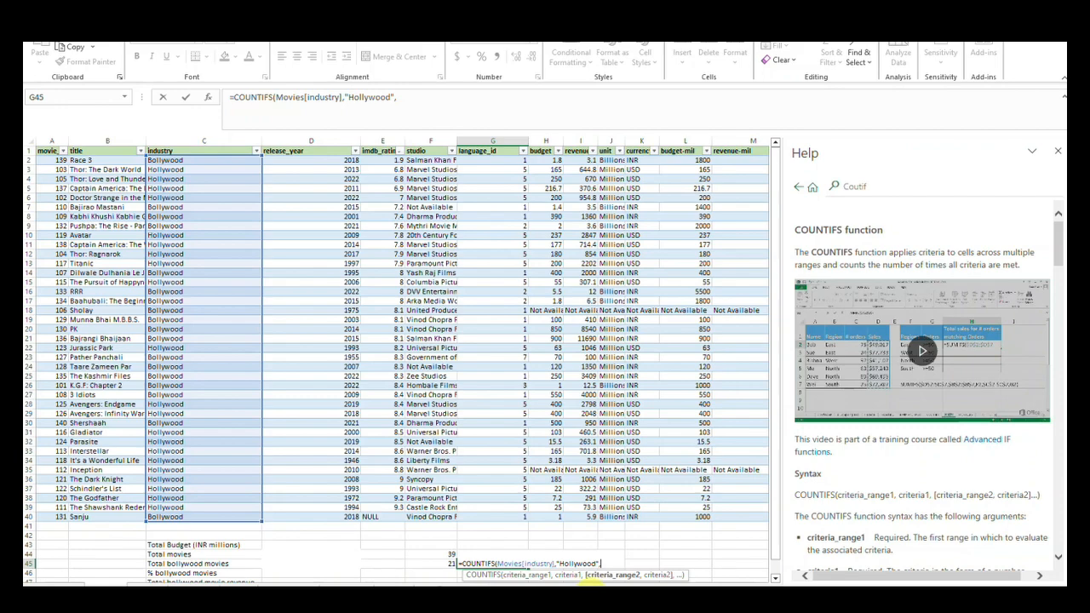
# Step: Complete the COUNTIFS formula in G45 with the release_year column as second range and "2018" as its criterion
pyautogui.moveTo(591, 586)
pyautogui.mouseDown()
pyautogui.moveTo(703, 586)
pyautogui.moveTo(590, 586)
pyautogui.mouseUp()
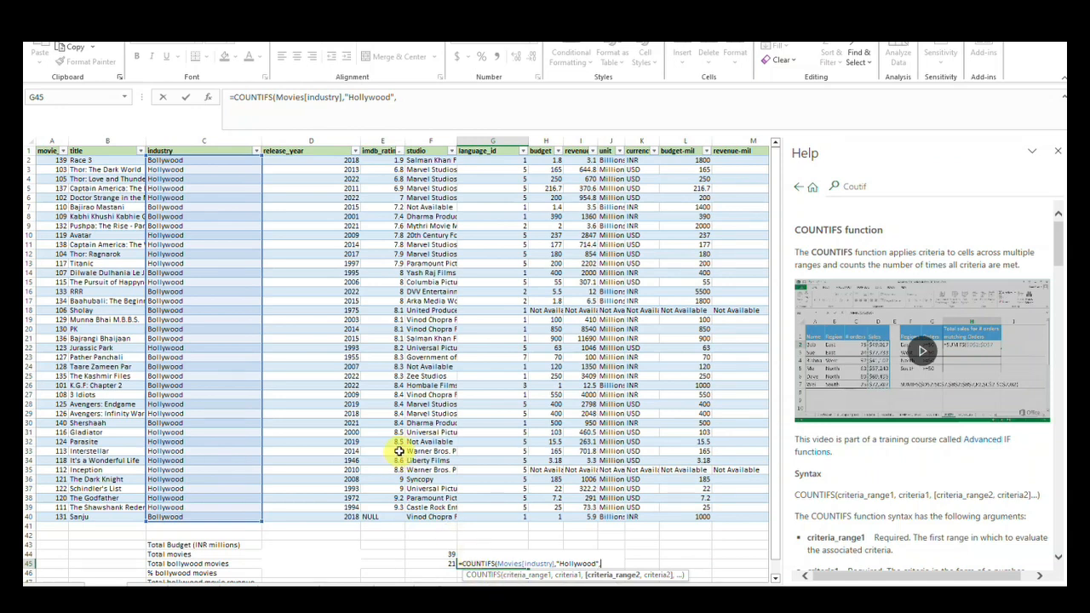
pyautogui.moveTo(323, 160); pyautogui.dragTo(310, 519)
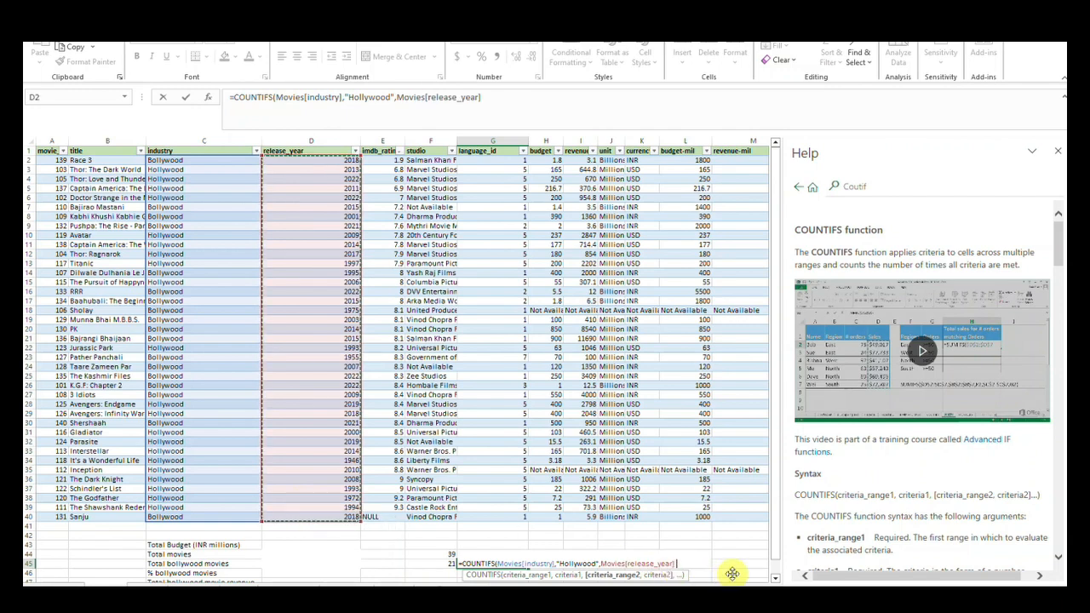
pyautogui.write(',"')
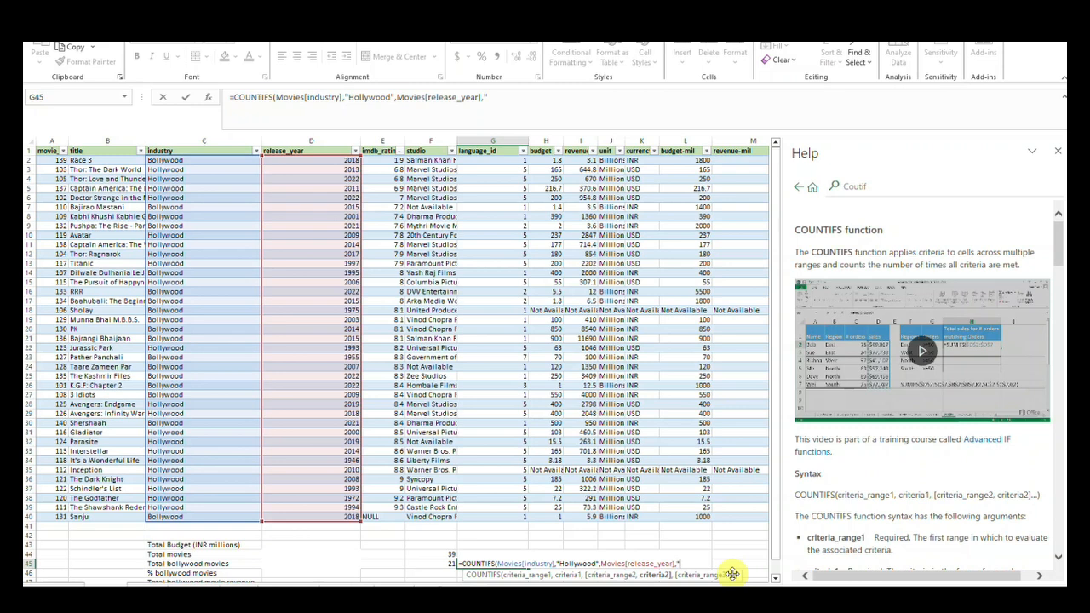
pyautogui.write('2018")')
pyautogui.press('Return')
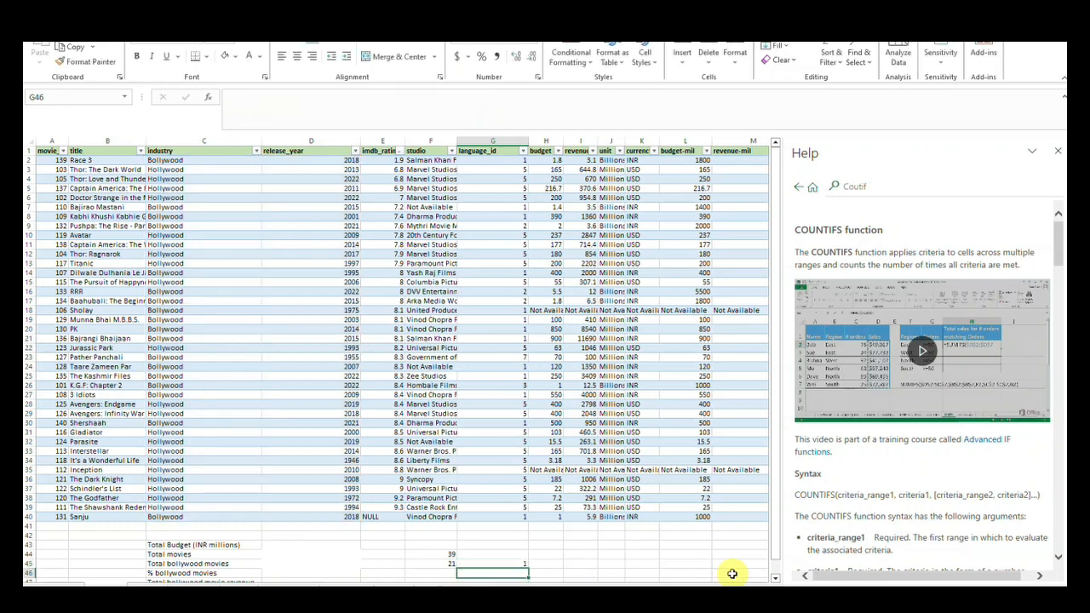
pyautogui.click(522, 563)
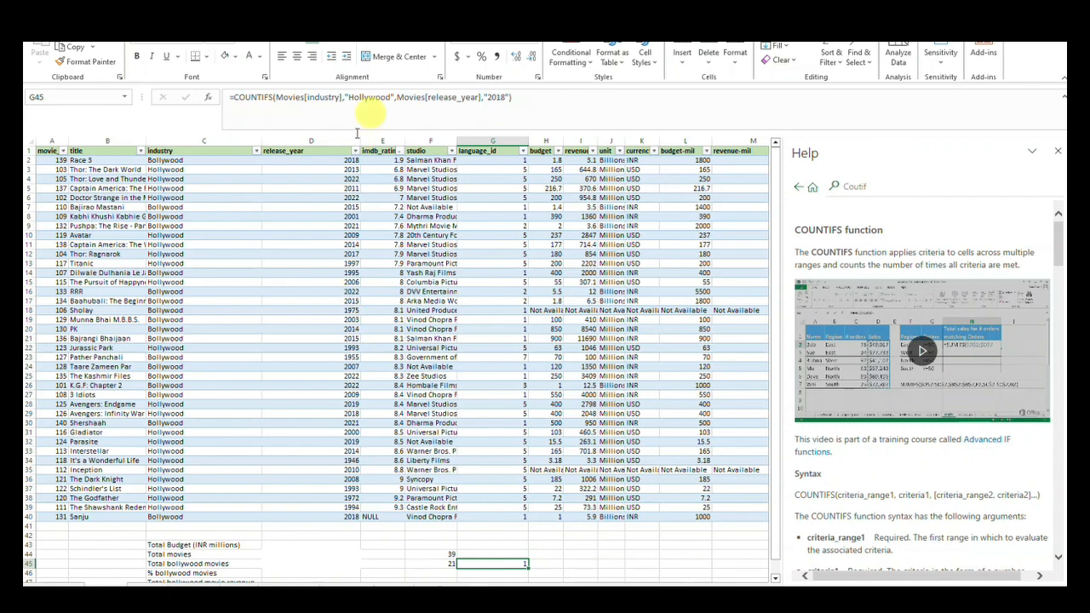
# Step: Filter the Movies table's release_year column to show only 2018
pyautogui.click(355, 150)
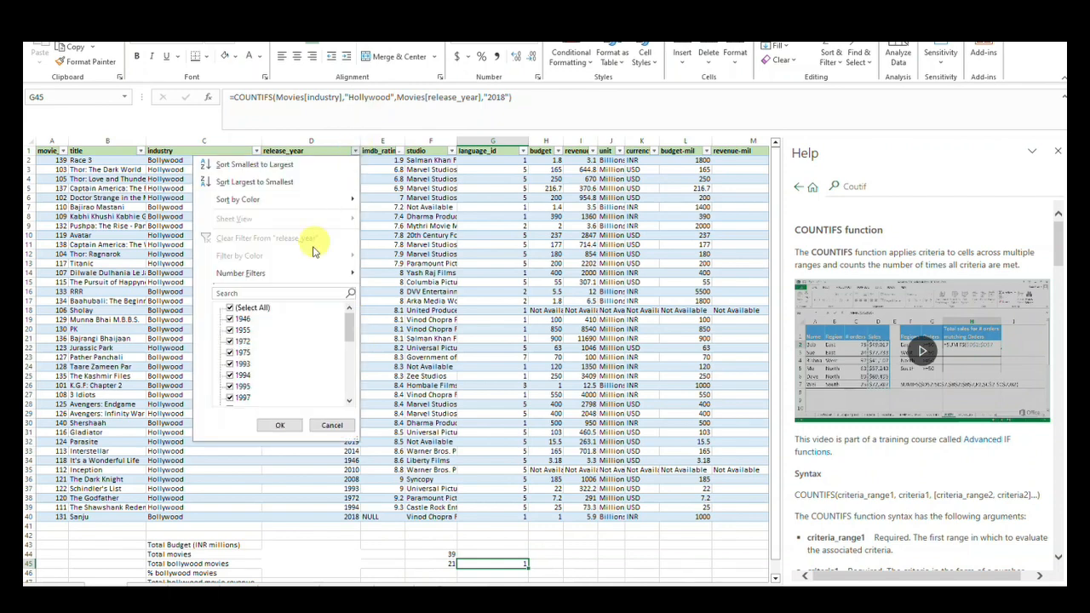
pyautogui.click(231, 308)
pyautogui.scroll(-10, 243, 387)
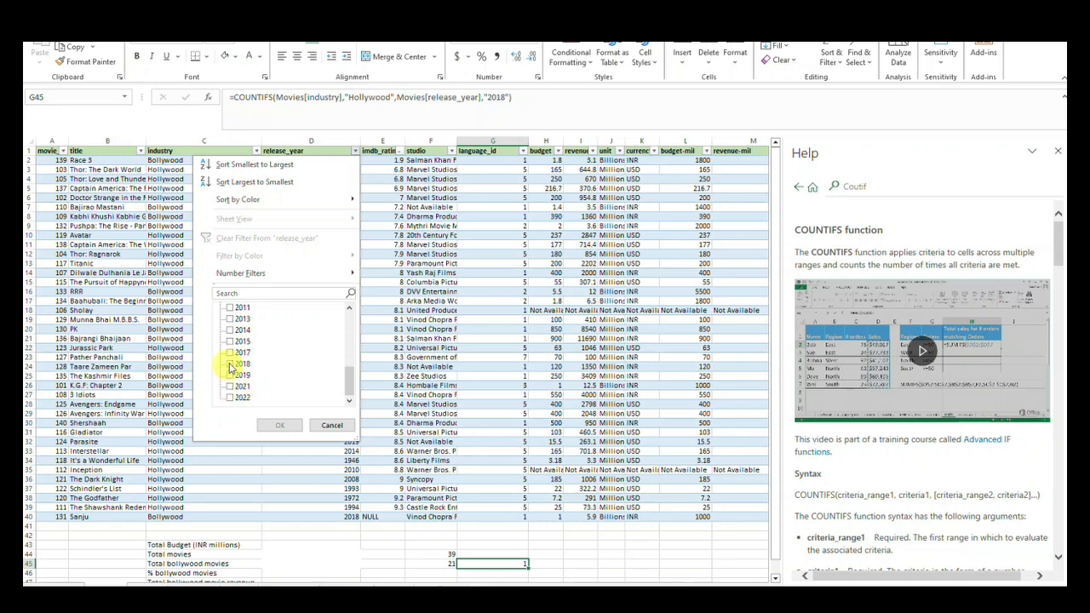
pyautogui.click(230, 366)
pyautogui.click(273, 424)
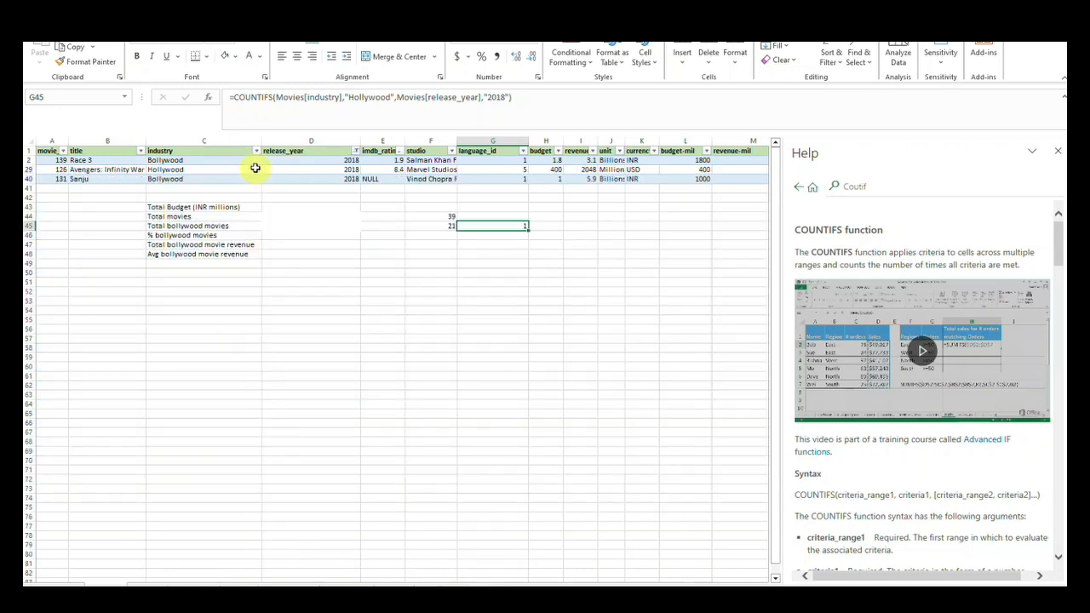
# Step: Filter the industry column to Hollywood only by excluding Bollywood
pyautogui.click(257, 151)
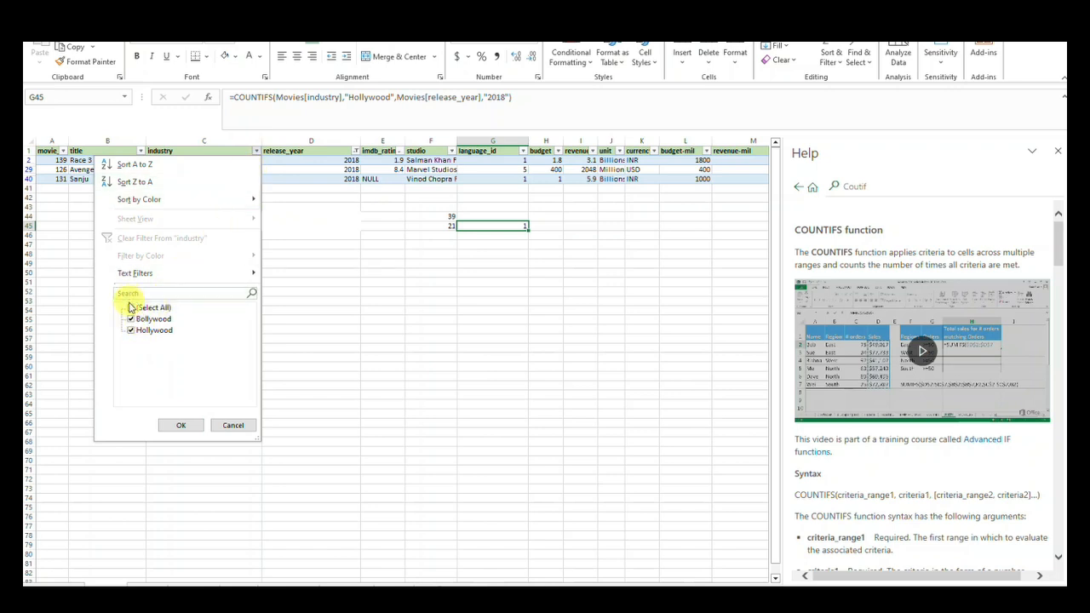
pyautogui.click(132, 318)
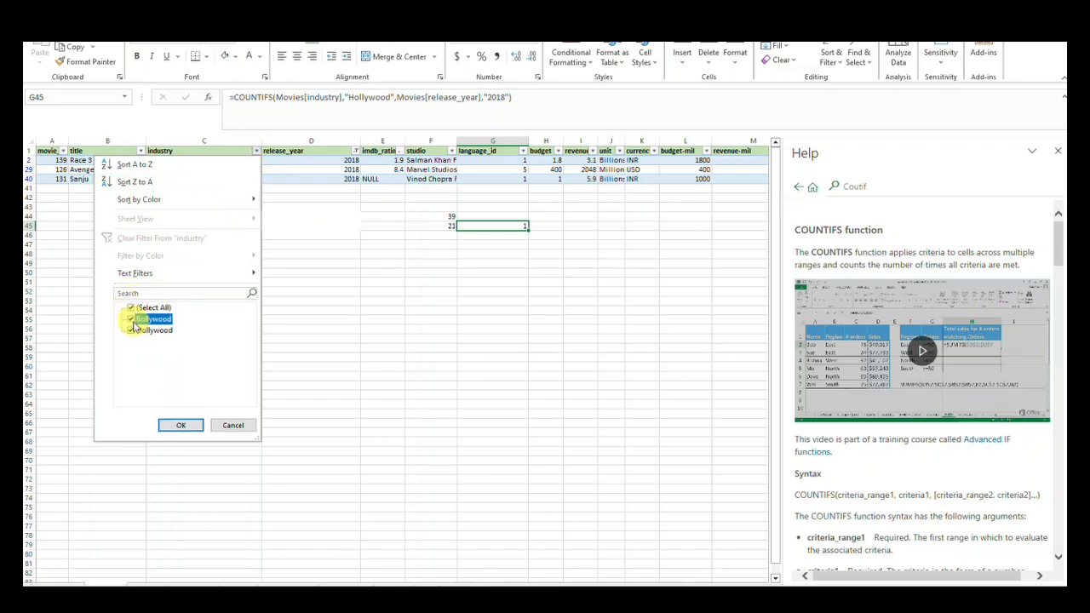
pyautogui.click(174, 425)
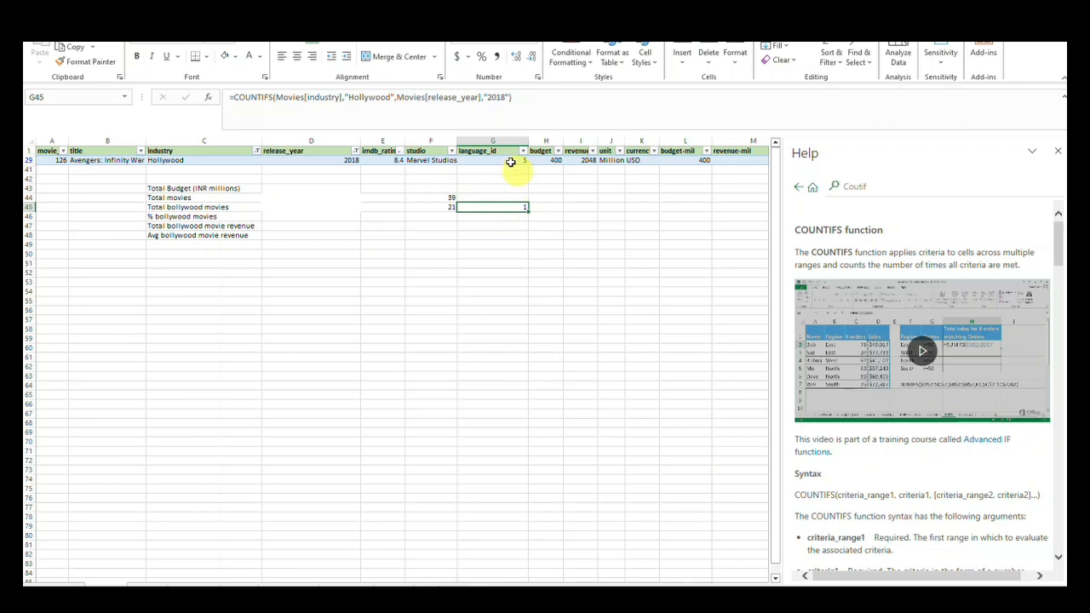
# Step: Remove the industry column's filter by reselecting all of its values
pyautogui.click(522, 151)
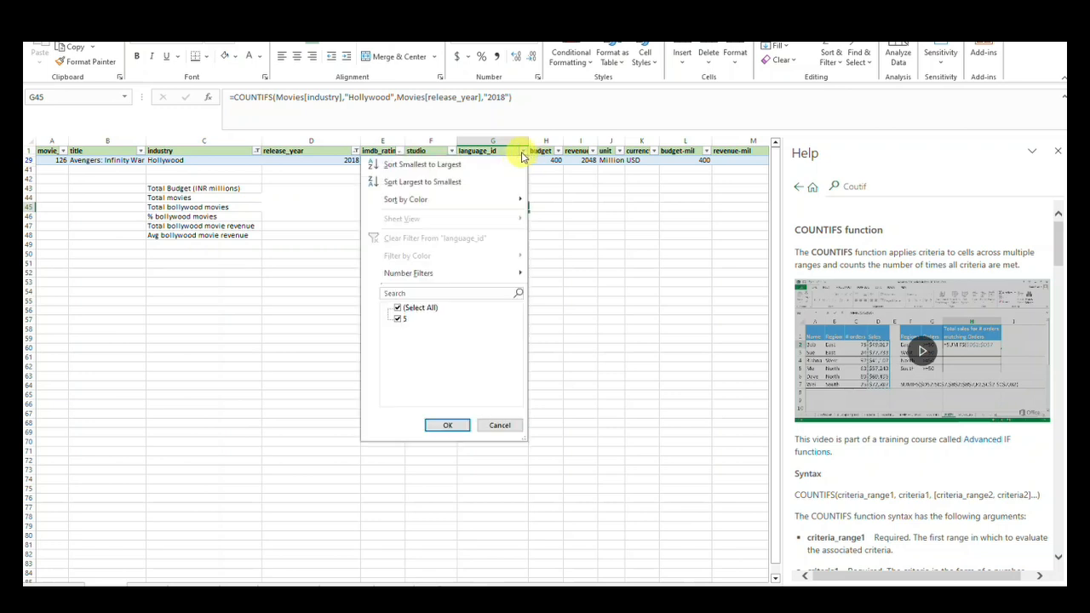
pyautogui.click(254, 150)
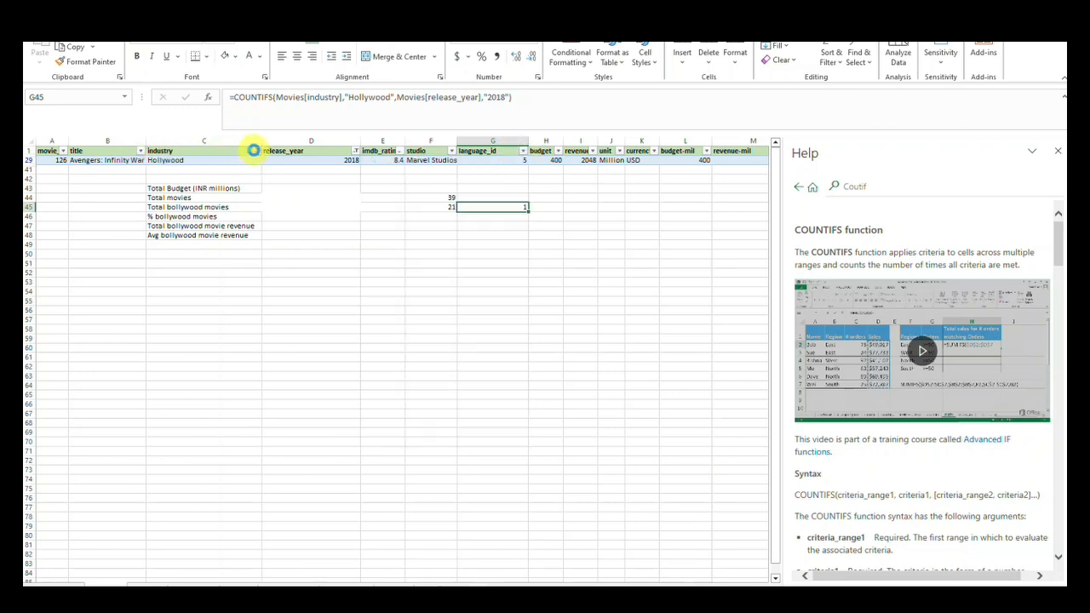
pyautogui.click(255, 151)
pyautogui.click(136, 308)
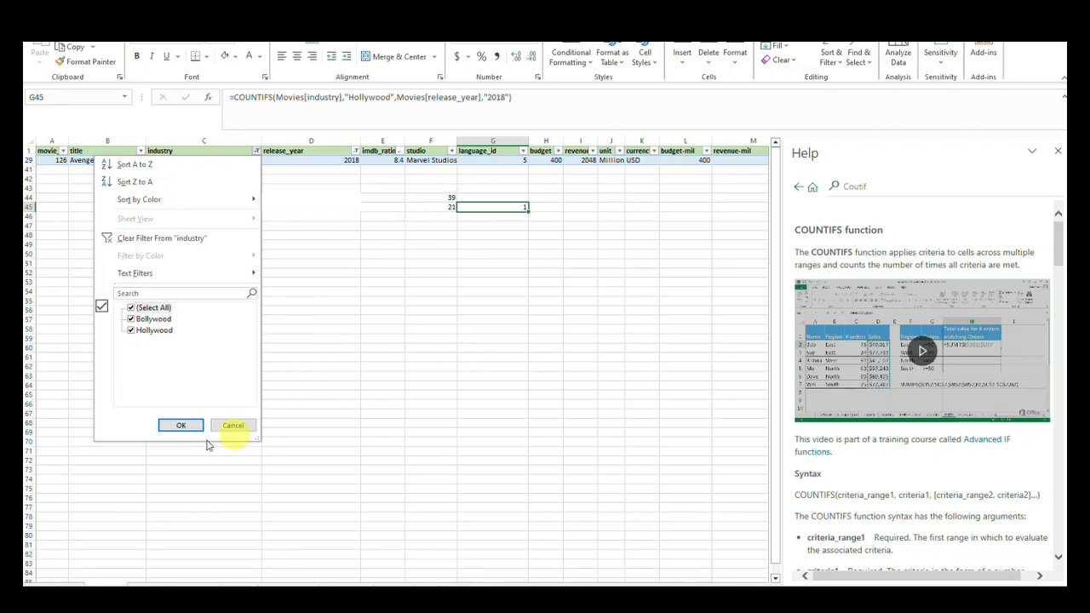
pyautogui.click(179, 424)
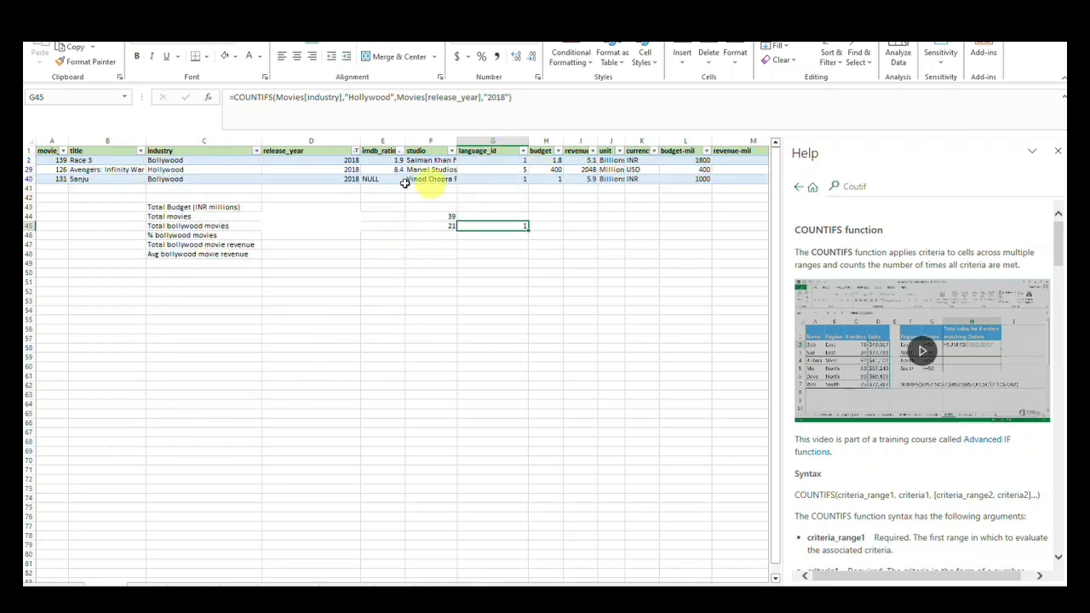
# Step: Reselect all years in the release_year filter to show the whole Movies table again
pyautogui.click(354, 150)
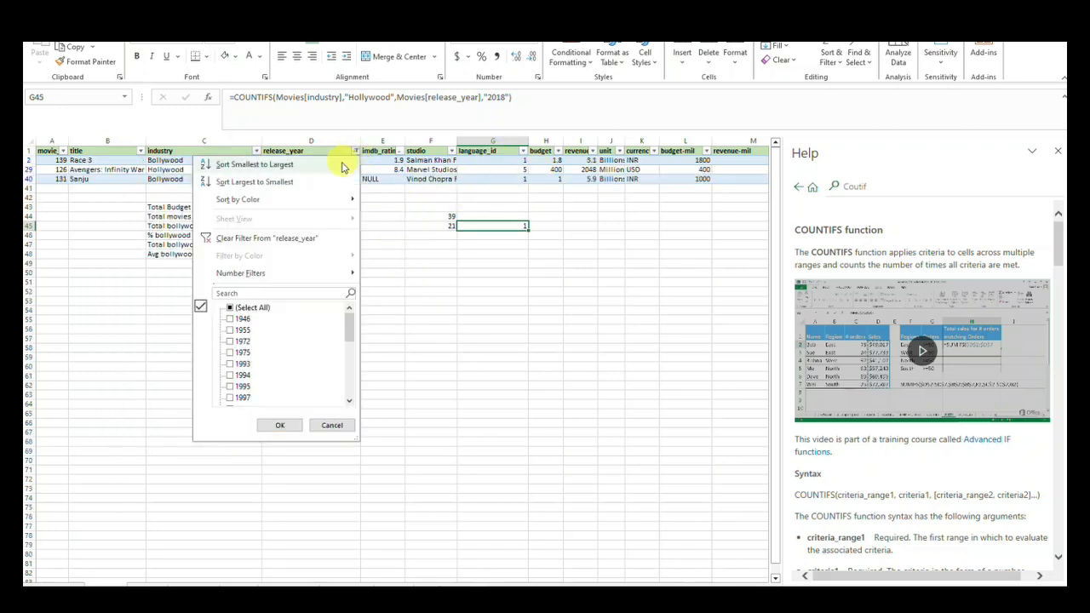
pyautogui.click(240, 310)
pyautogui.click(269, 420)
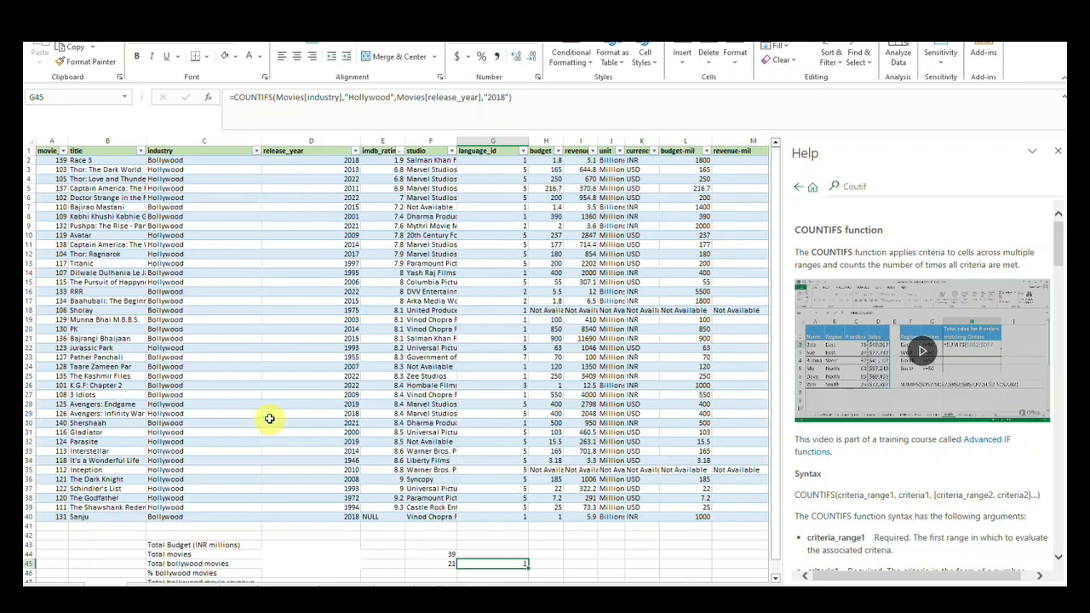